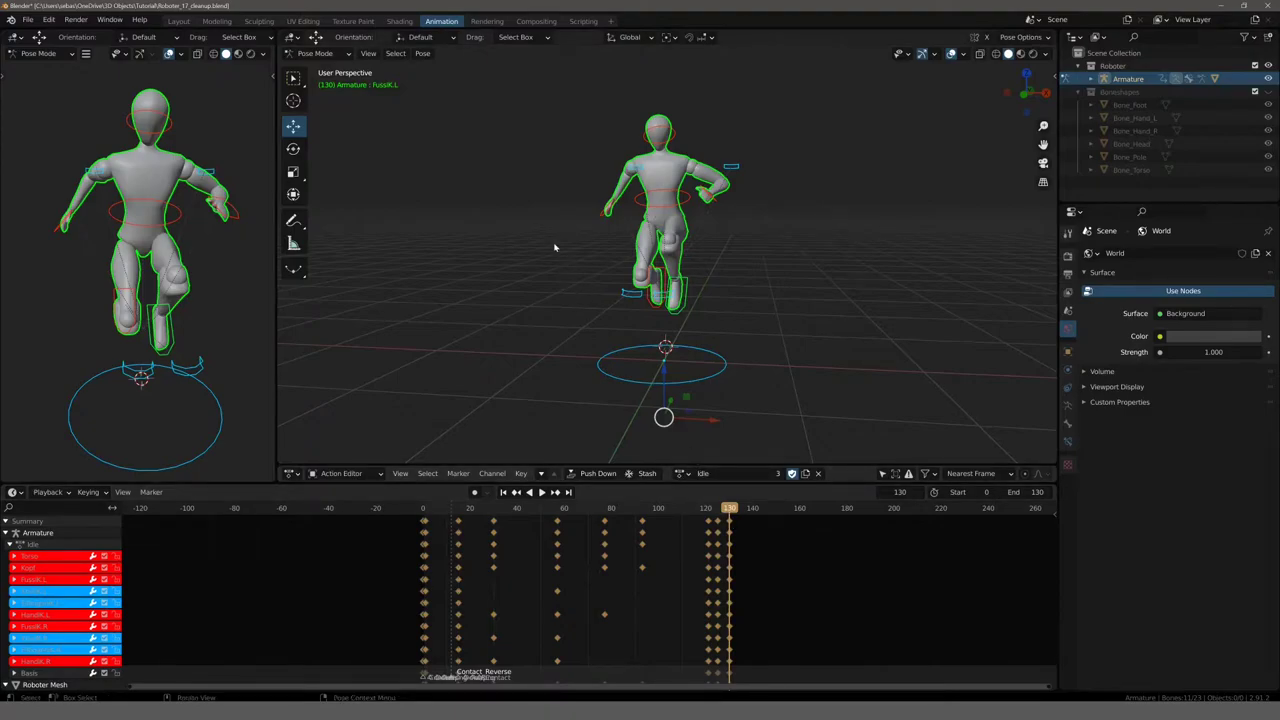
# Move the Idle action's playhead to frame 0 so the robot stands in its Contact pose
pyautogui.click(423, 509)
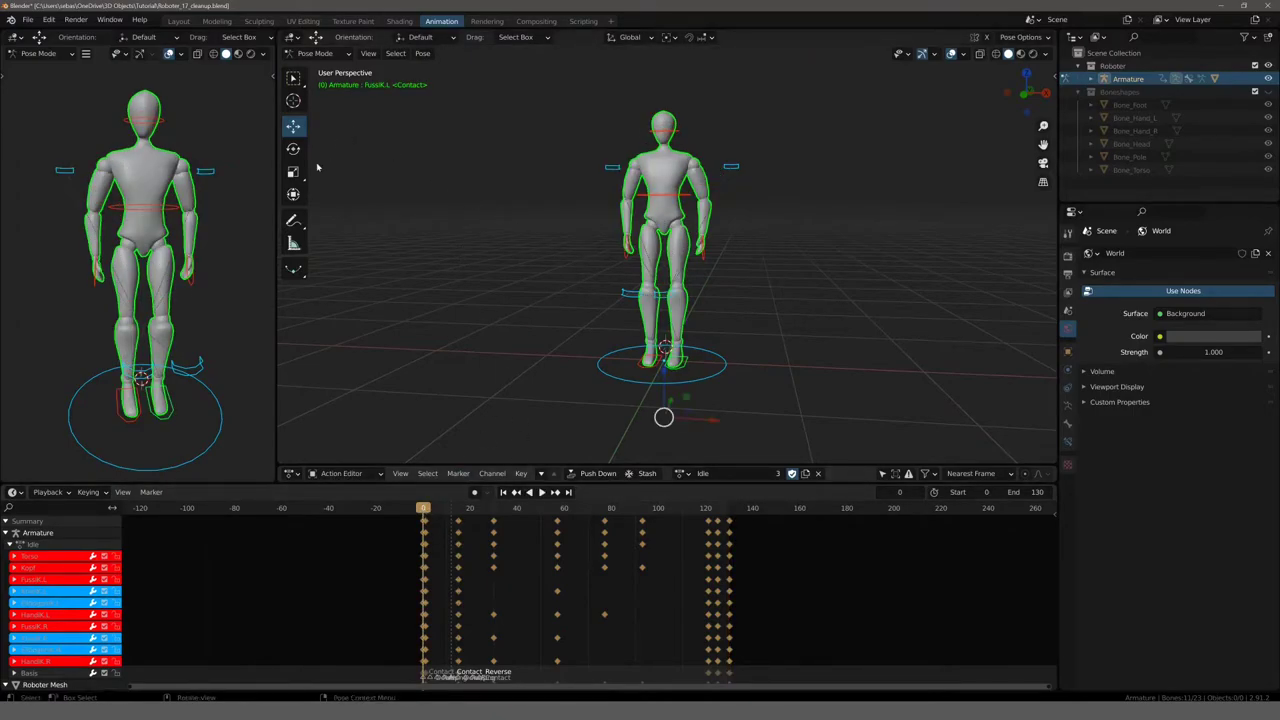
# Switch to the Modeling workspace in Object Mode and select the robot mesh plus its armature
pyautogui.click(216, 21)
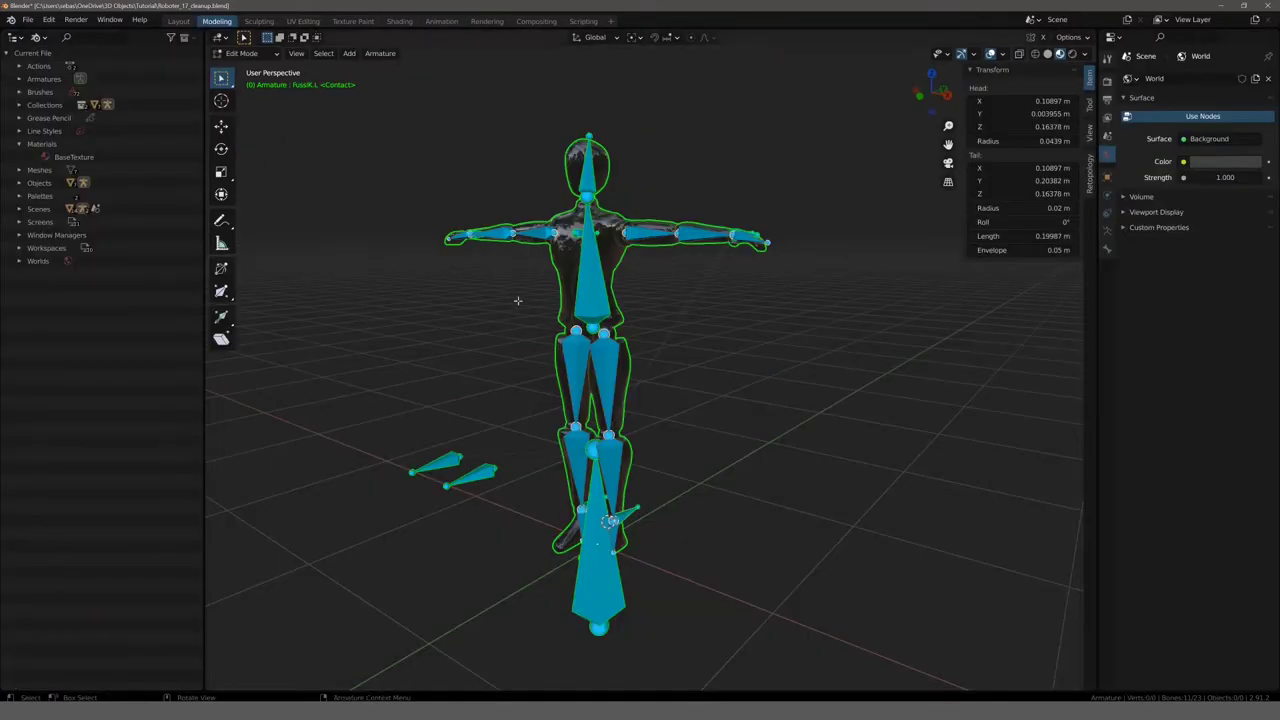
pyautogui.click(240, 53)
pyautogui.click(240, 57)
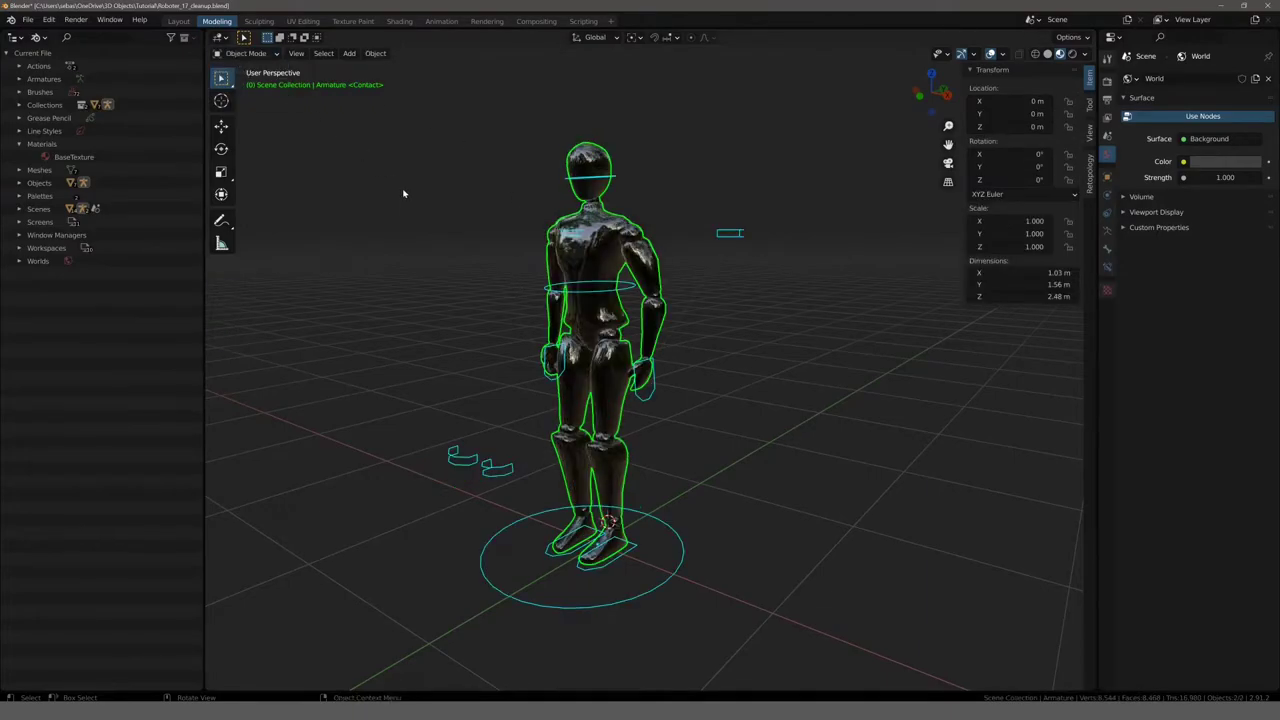
pyautogui.click(584, 300)
pyautogui.click(584, 294)
# Start an FBX export as Roboter_17_cleanup.fbx in the Tutorial folder, moving the dialog aside
pyautogui.click(28, 20)
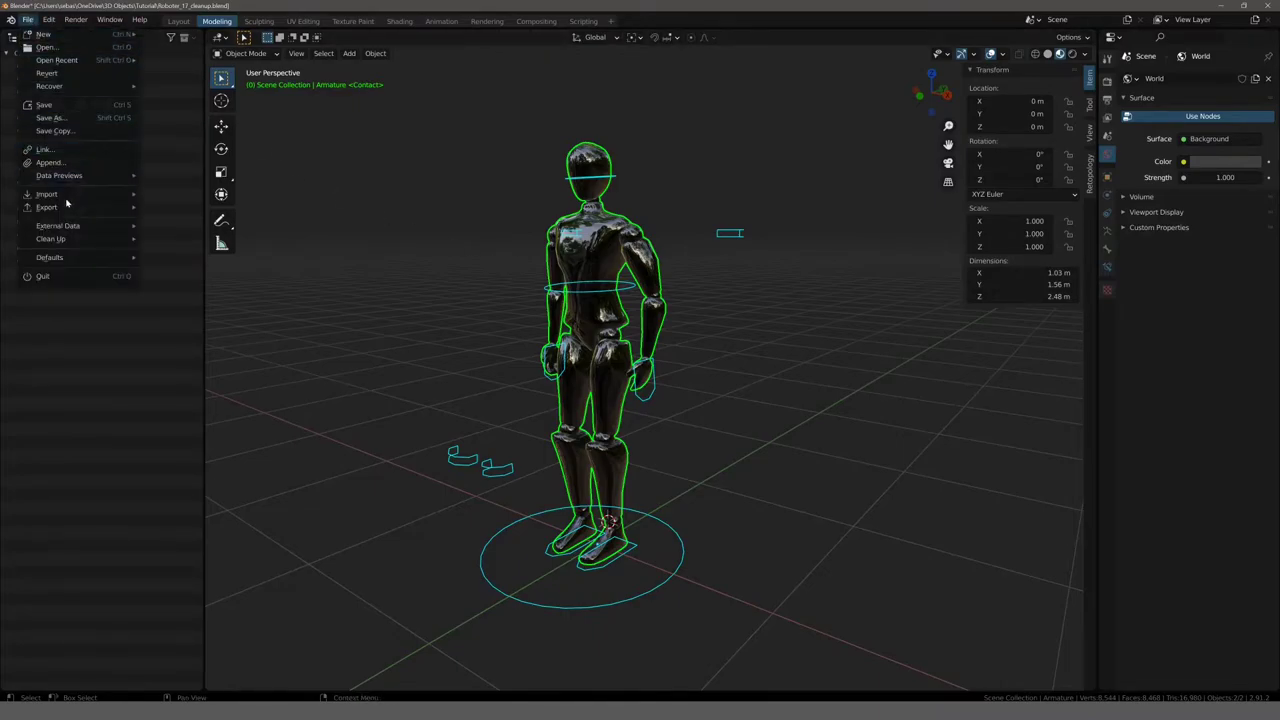
pyautogui.moveTo(47, 207)
pyautogui.click(200, 285)
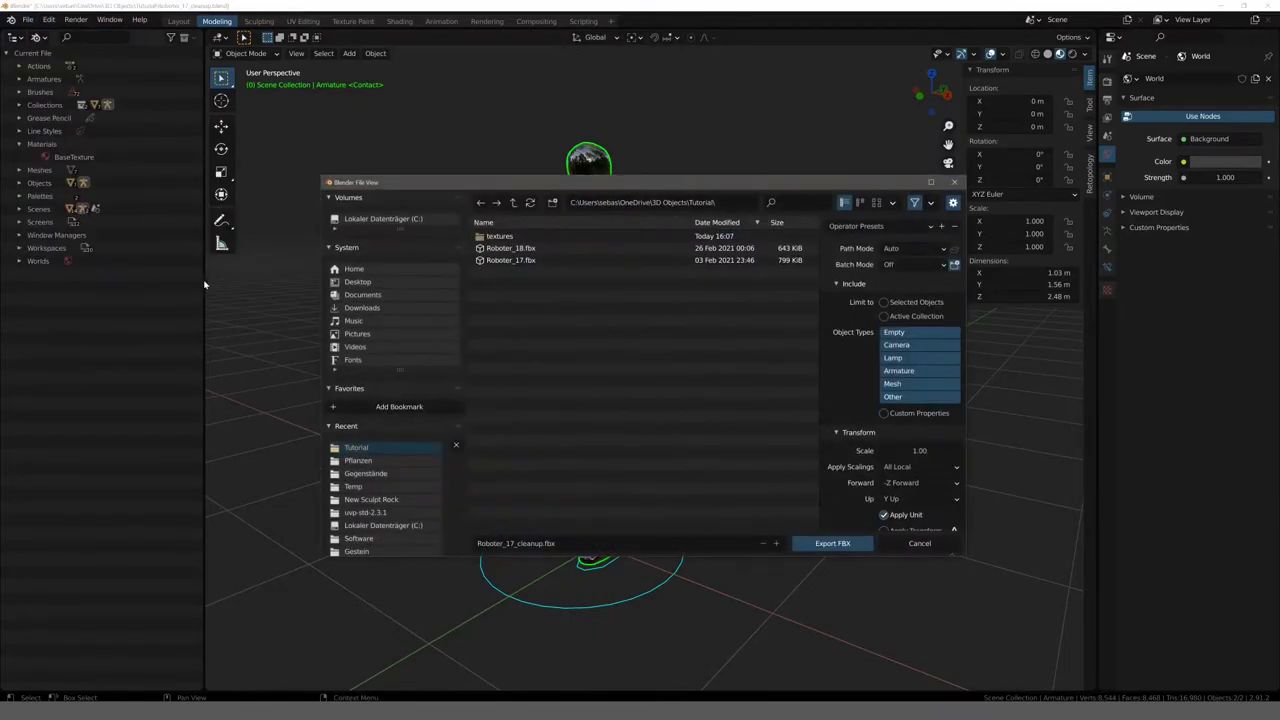
pyautogui.moveTo(501, 181); pyautogui.dragTo(383, 152)
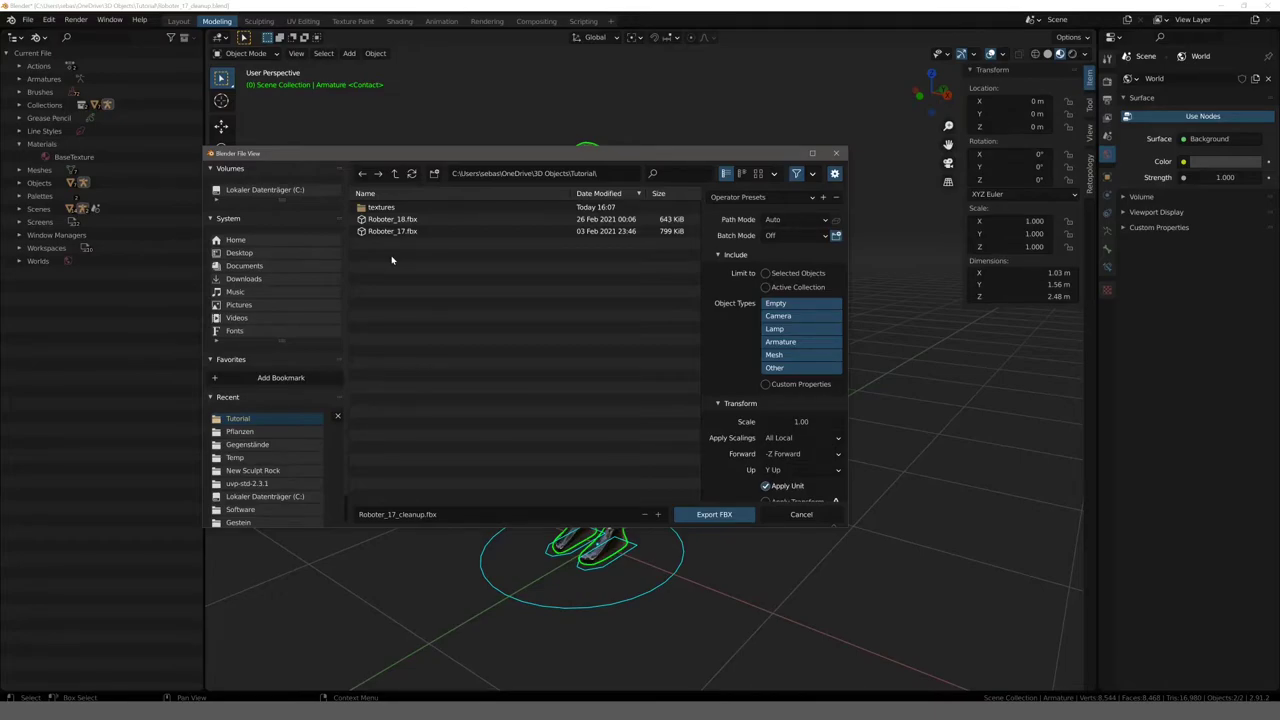
# Enable Limit to Selected Objects, restrict Object Types to Armature and Mesh, and check the scaling options
pyautogui.click(766, 273)
pyautogui.click(783, 342)
pyautogui.keyDown('shift'); pyautogui.click(778, 355); pyautogui.keyUp('shift')
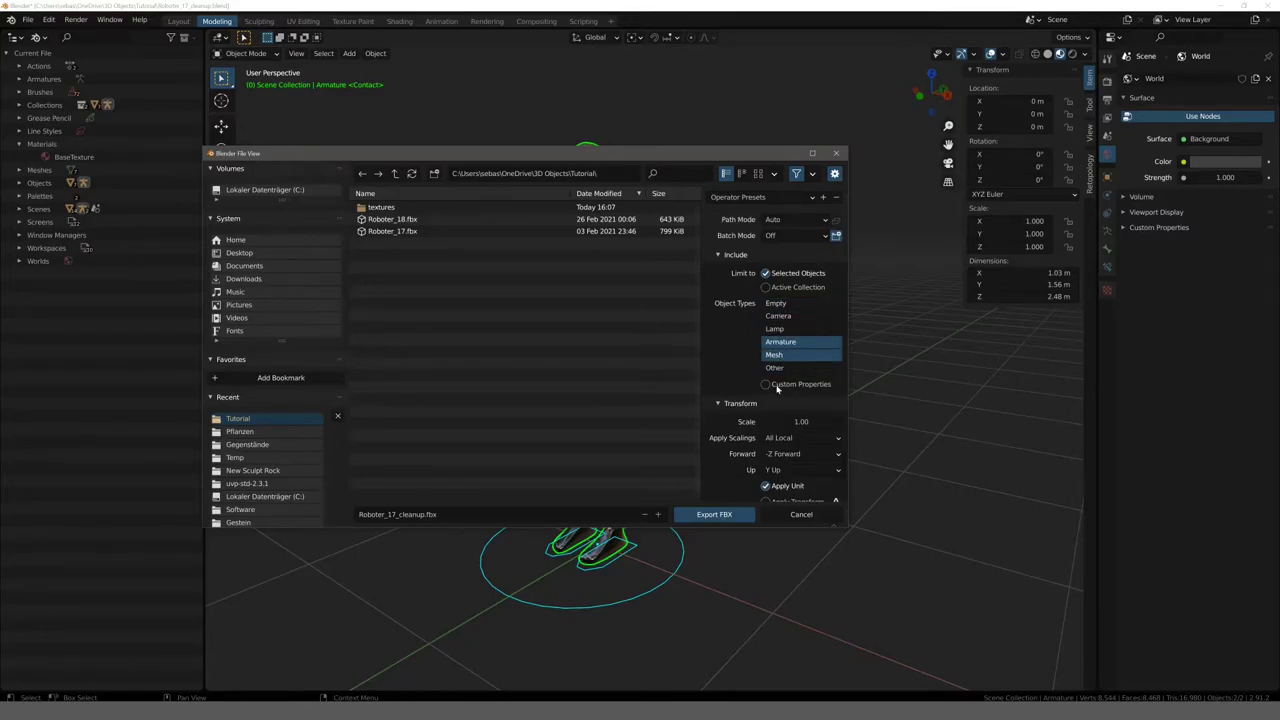
pyautogui.scroll(-2, 724, 340)
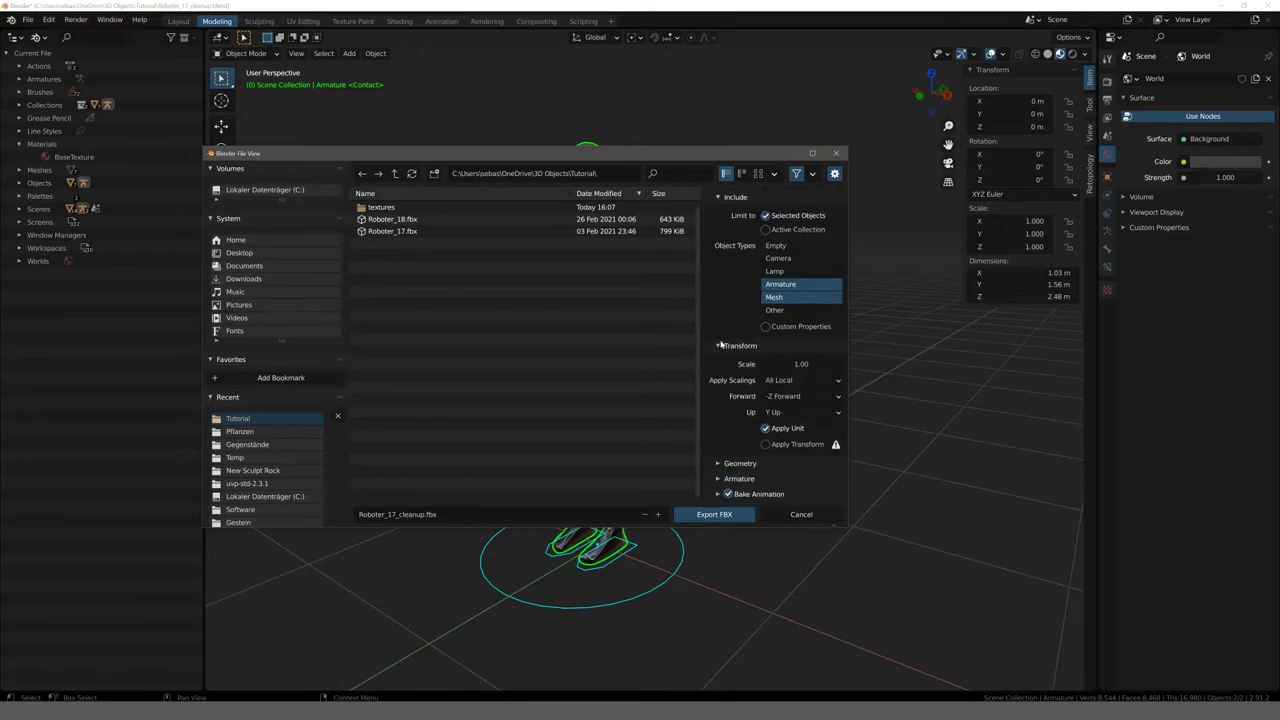
pyautogui.click(775, 382)
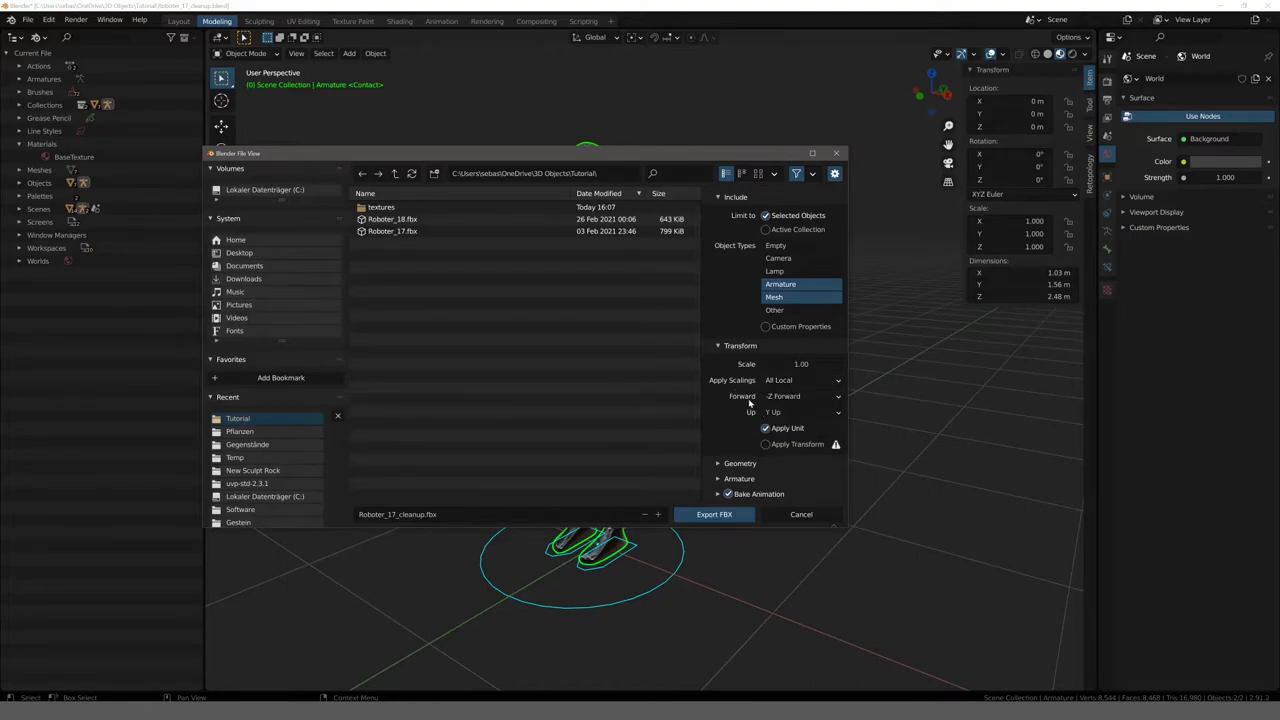
# Set Forward to Z Forward, enable Apply Transform, and expand the Armature export options
pyautogui.click(785, 397)
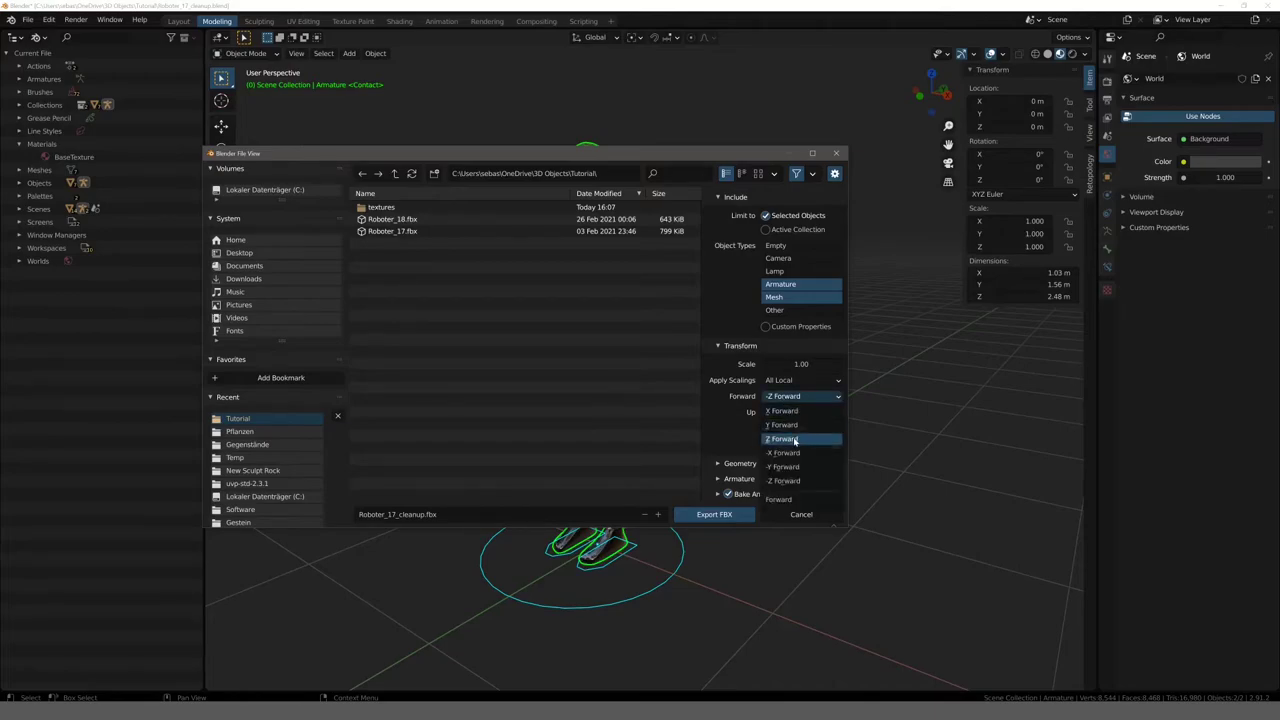
pyautogui.click(795, 441)
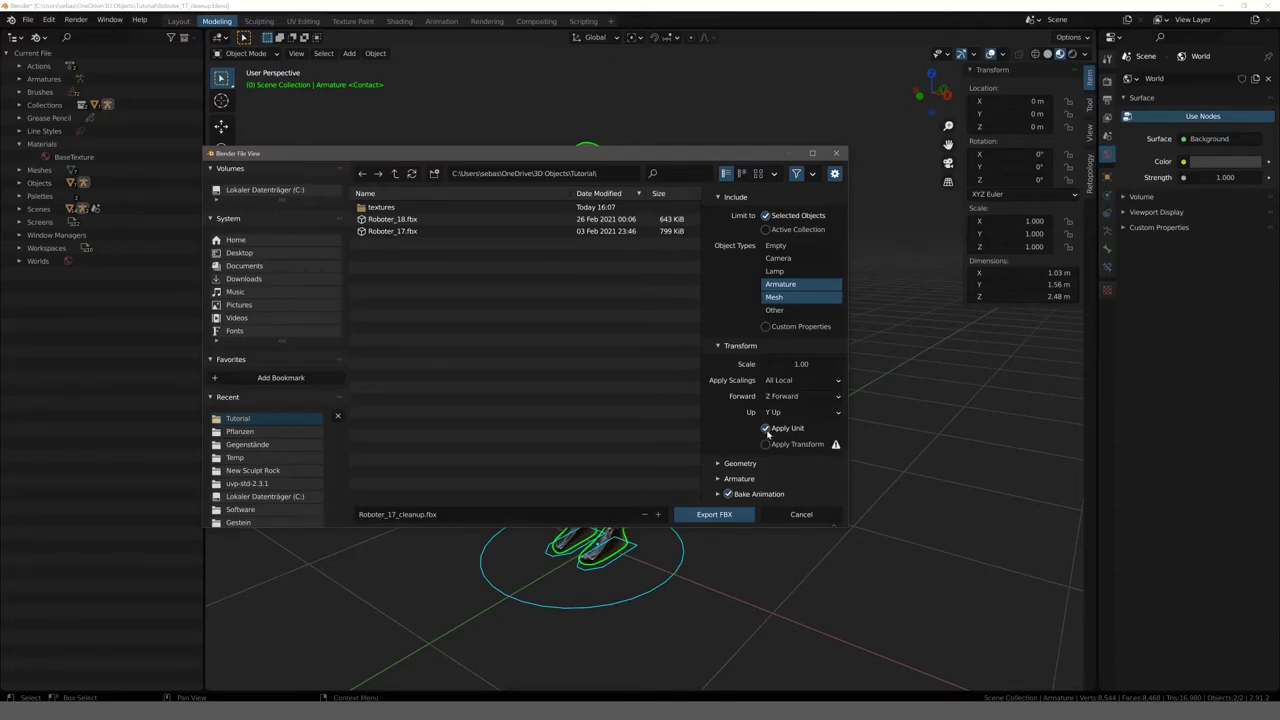
pyautogui.click(766, 444)
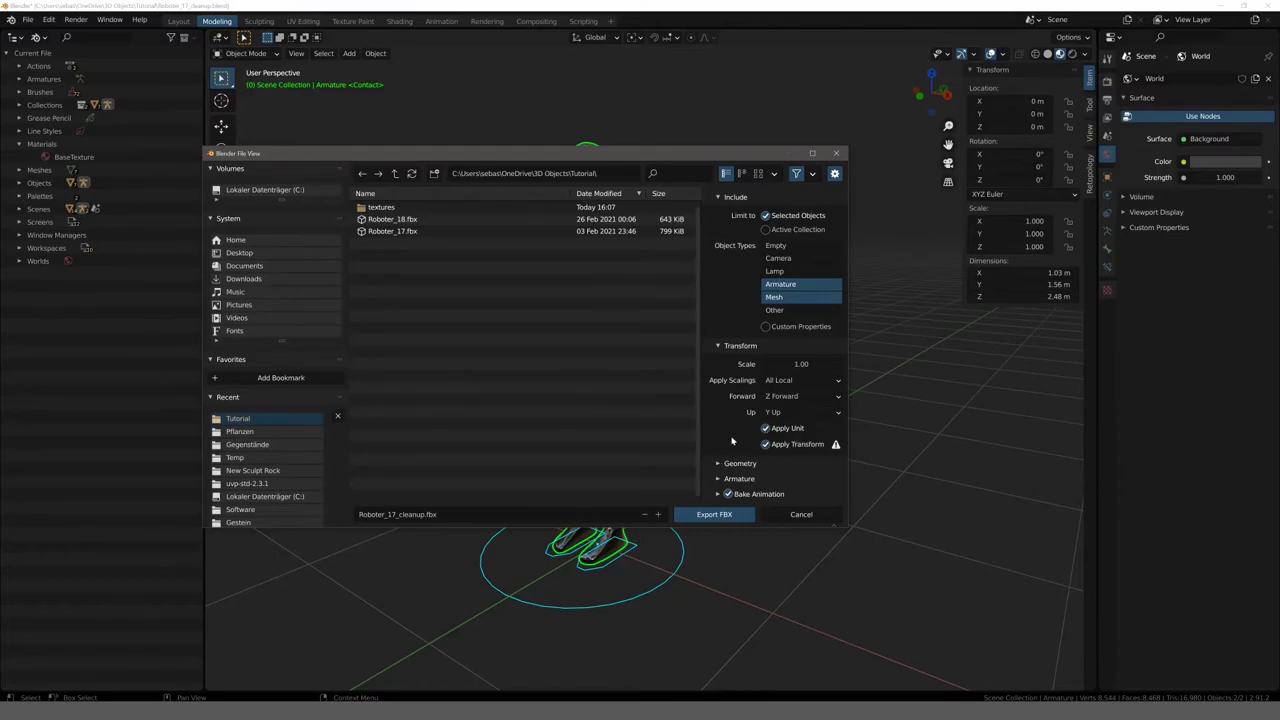
pyautogui.click(718, 479)
# Enable Only Deform Bones and expand the Bake Animation options
pyautogui.scroll(-2, 725, 465)
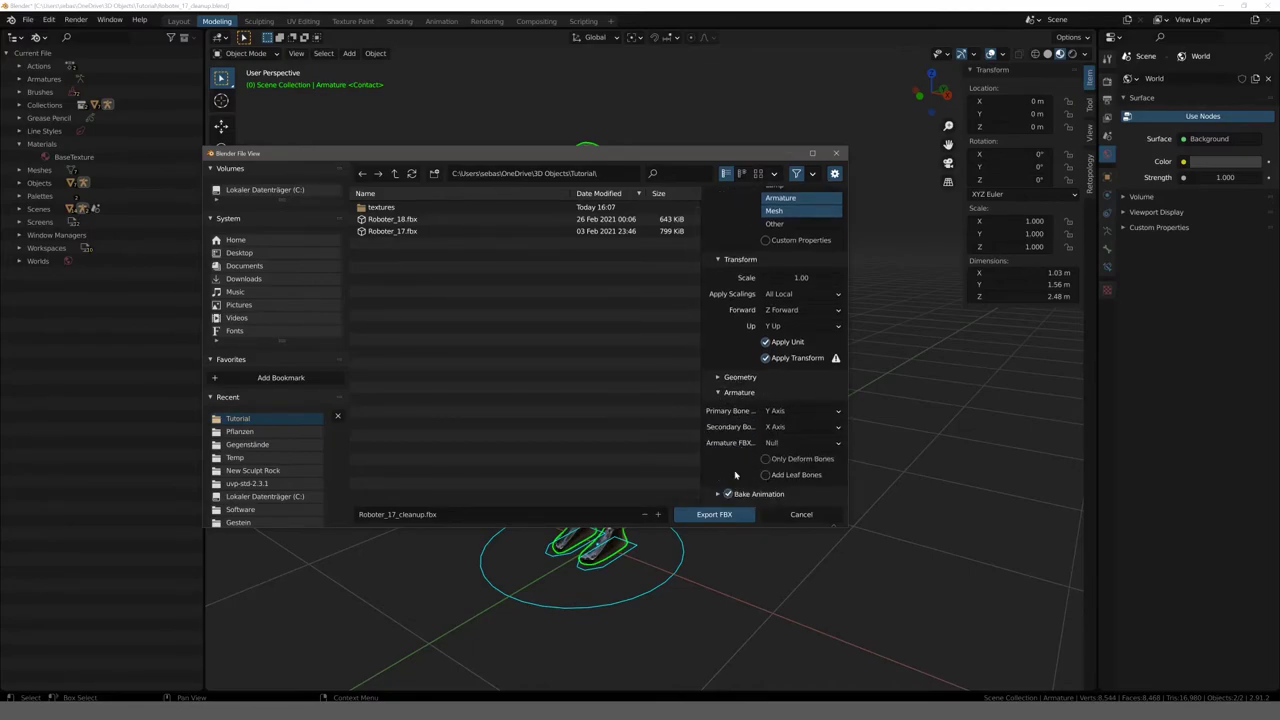
pyautogui.click(766, 459)
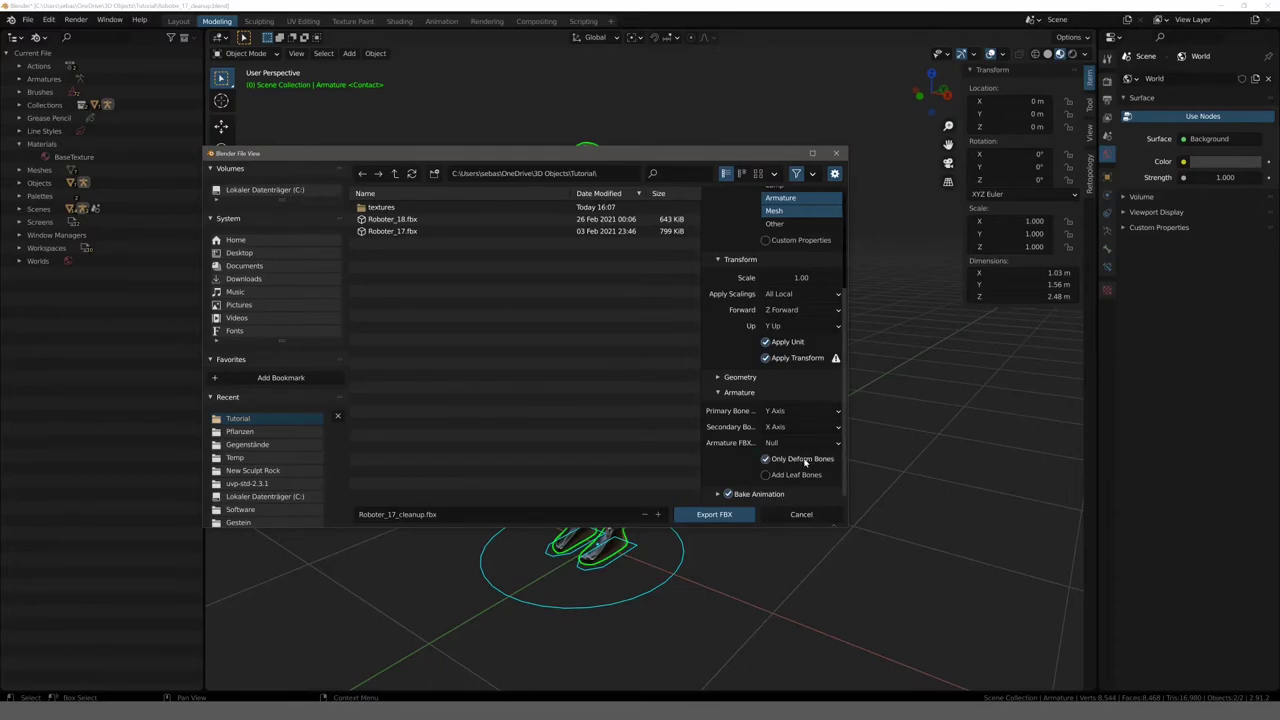
pyautogui.click(718, 494)
pyautogui.scroll(-2, 731, 468)
pyautogui.scroll(-1, 731, 468)
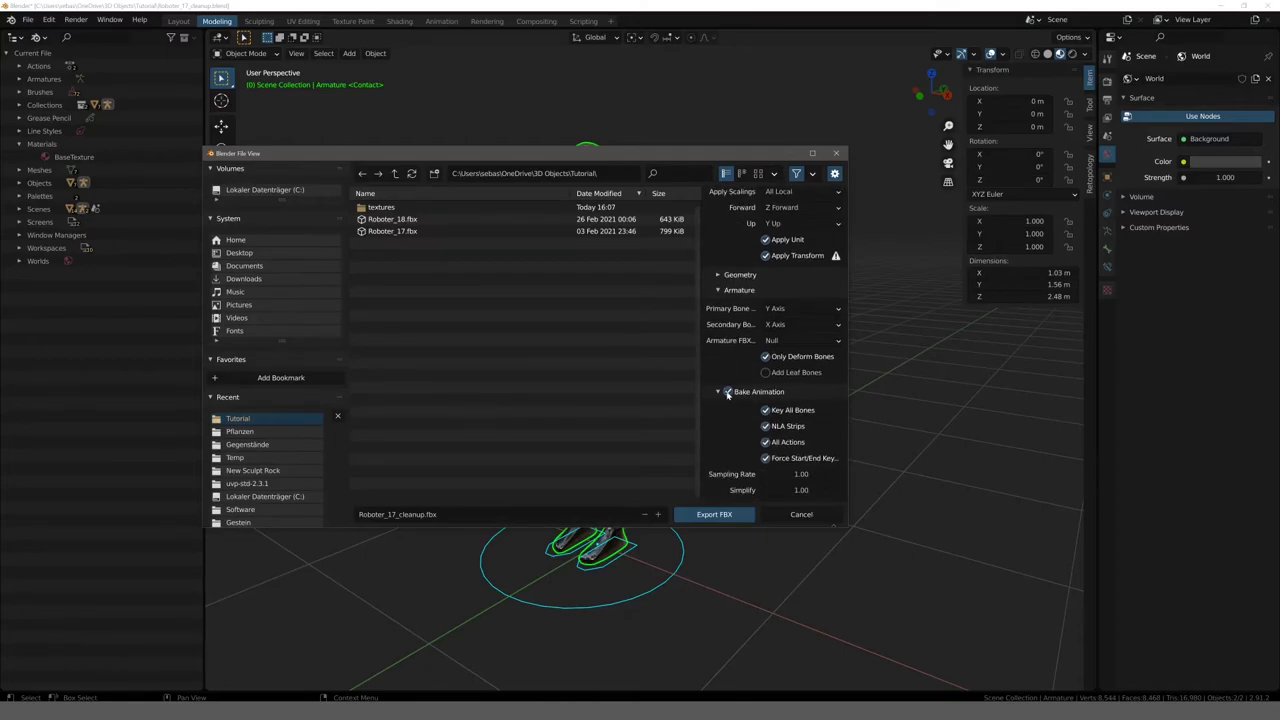
# Turn off NLA Strips and Force Start/End Keying, and set Simplify to 0.10
pyautogui.click(766, 426)
pyautogui.click(766, 459)
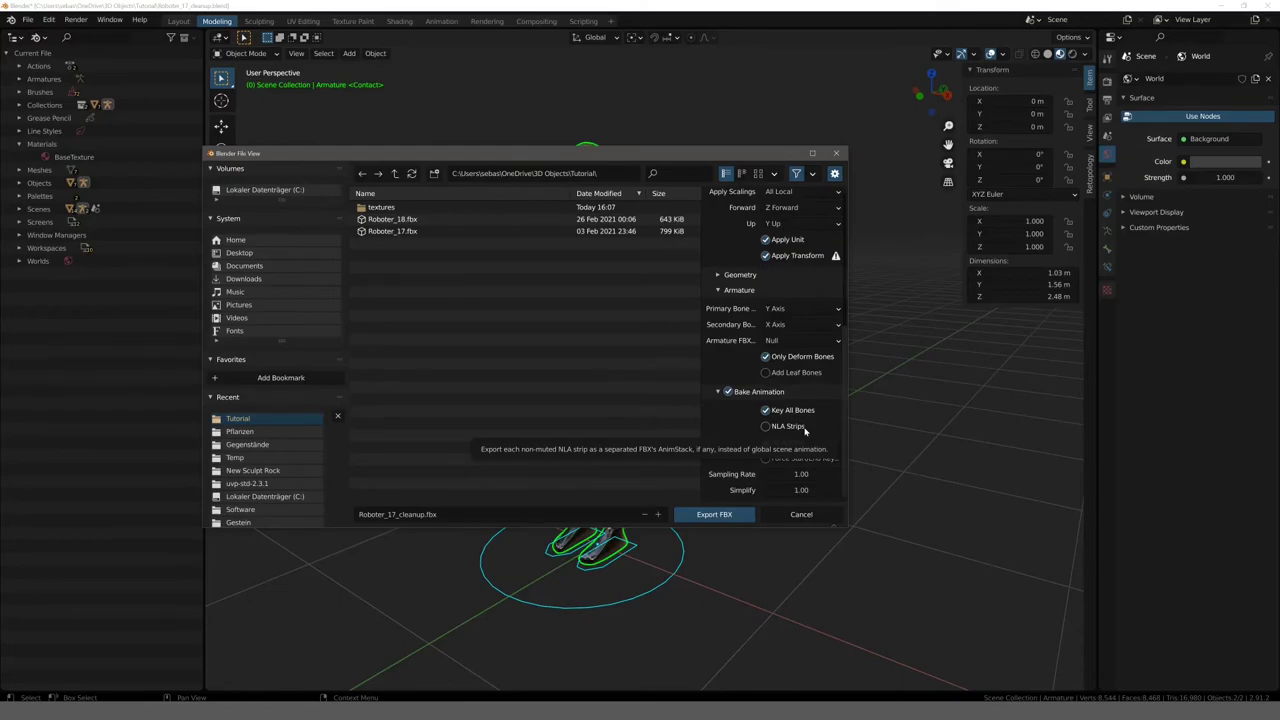
pyautogui.click(797, 490)
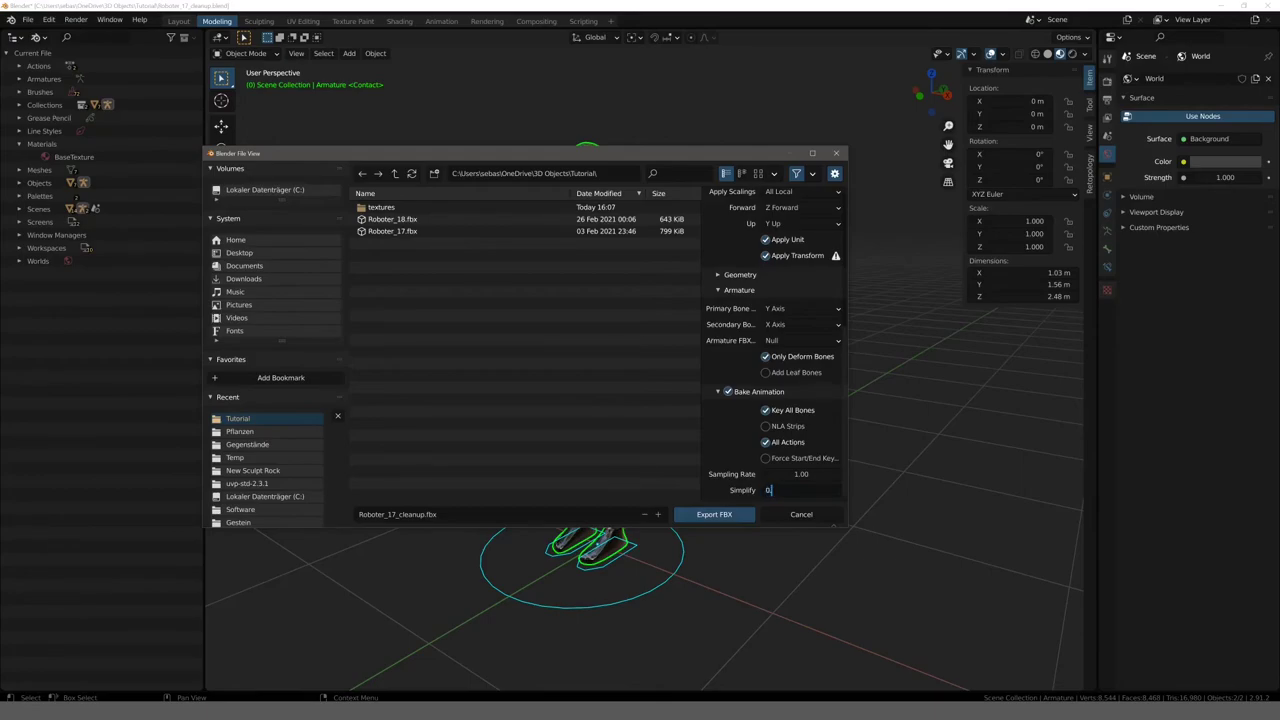
pyautogui.write('0.1')
pyautogui.press('Return')
# Export Roboter_17_cleanup.fbx to the Tutorial folder with these settings
pyautogui.click(705, 516)
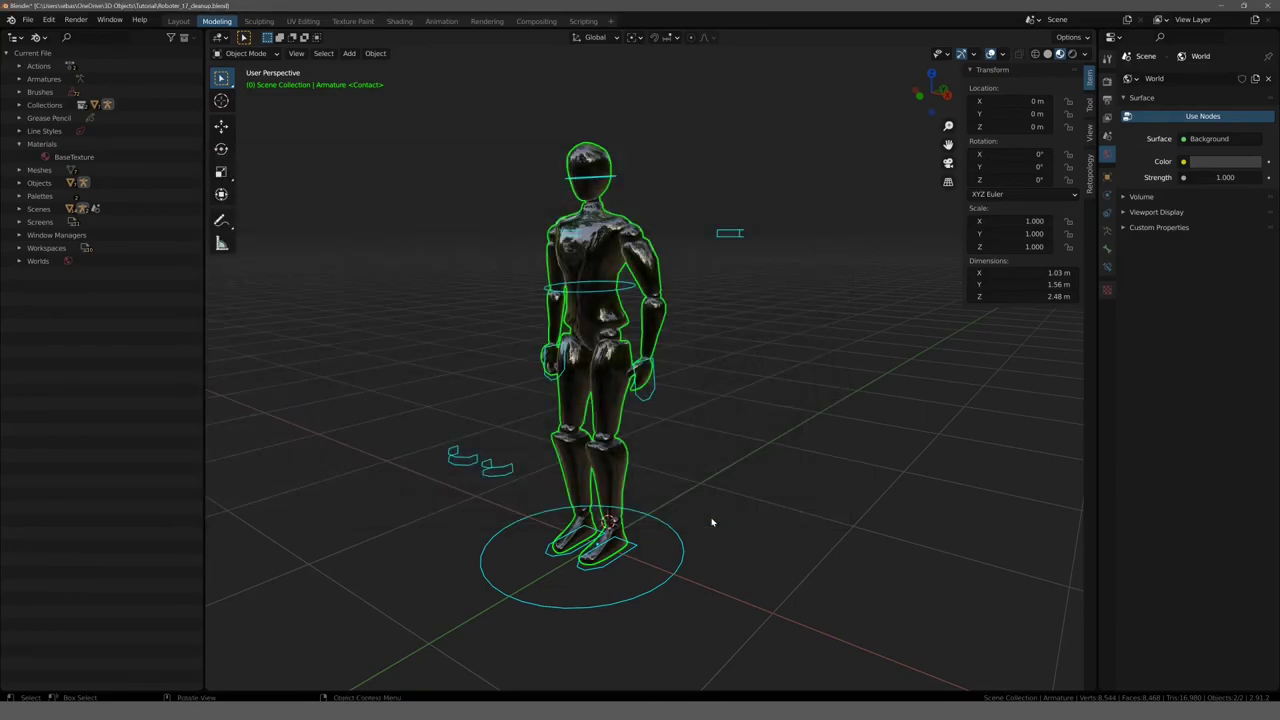